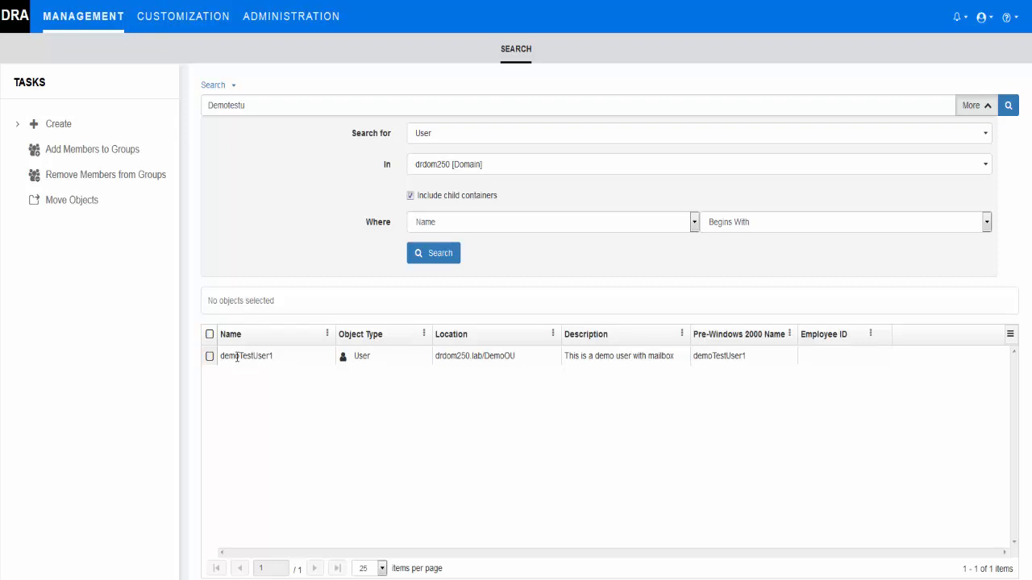
Open the form properties of the built-in Edit Properties action for the User object type.
click(193, 24)
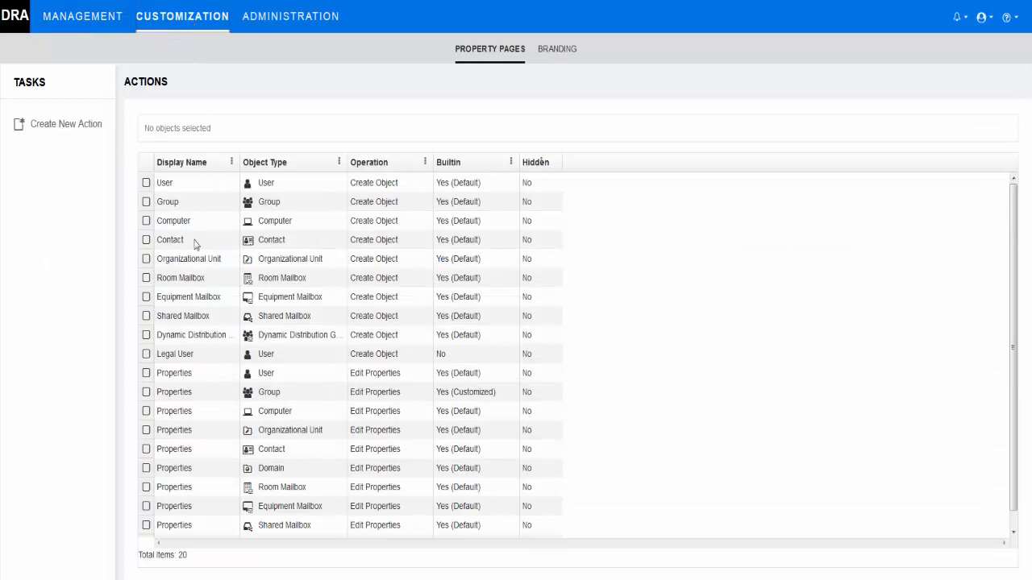
click(145, 373)
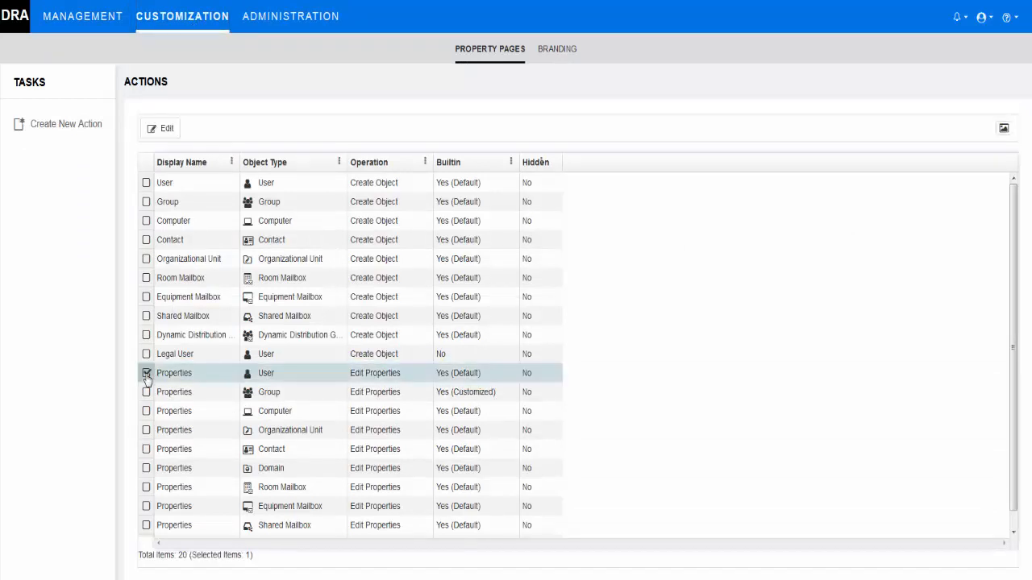
click(169, 131)
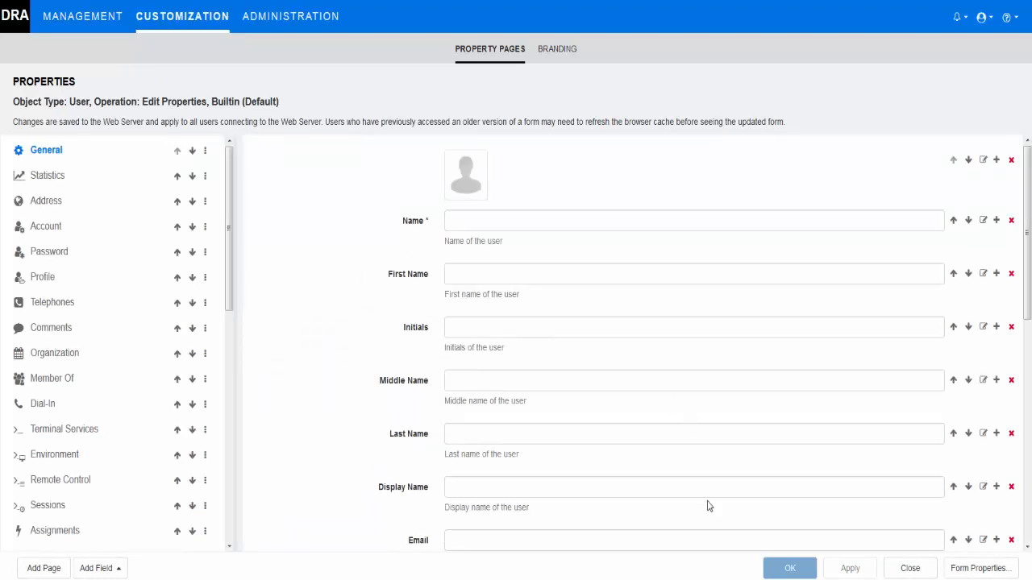
click(980, 571)
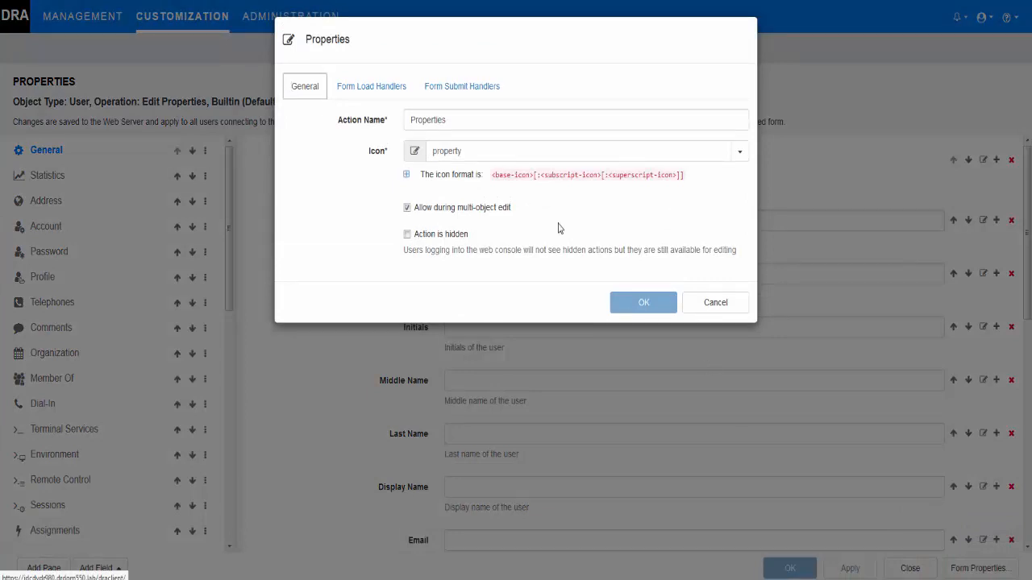
Enable custom handlers on form submission and add a Script handler to the User properties form.
click(459, 90)
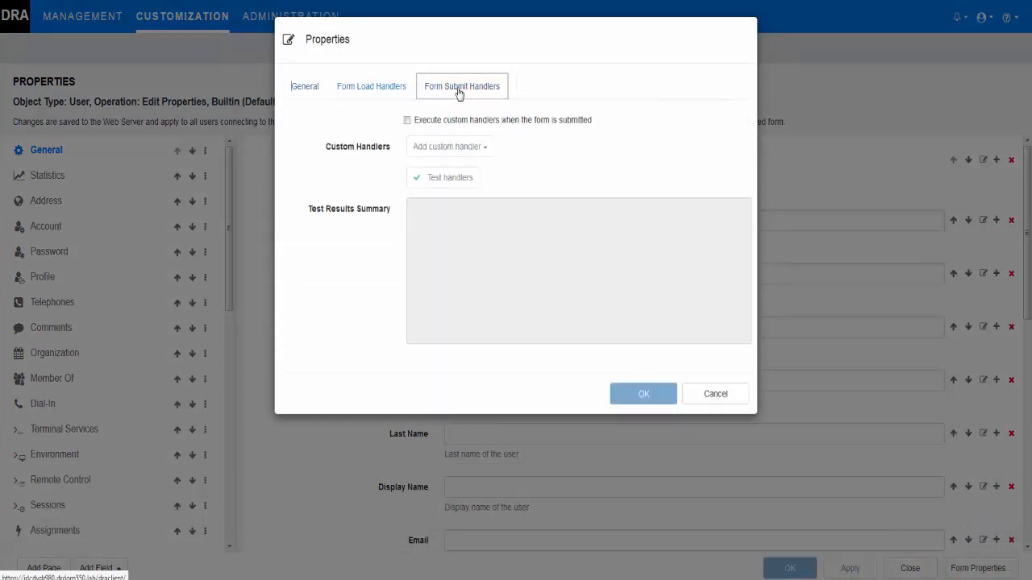
click(407, 120)
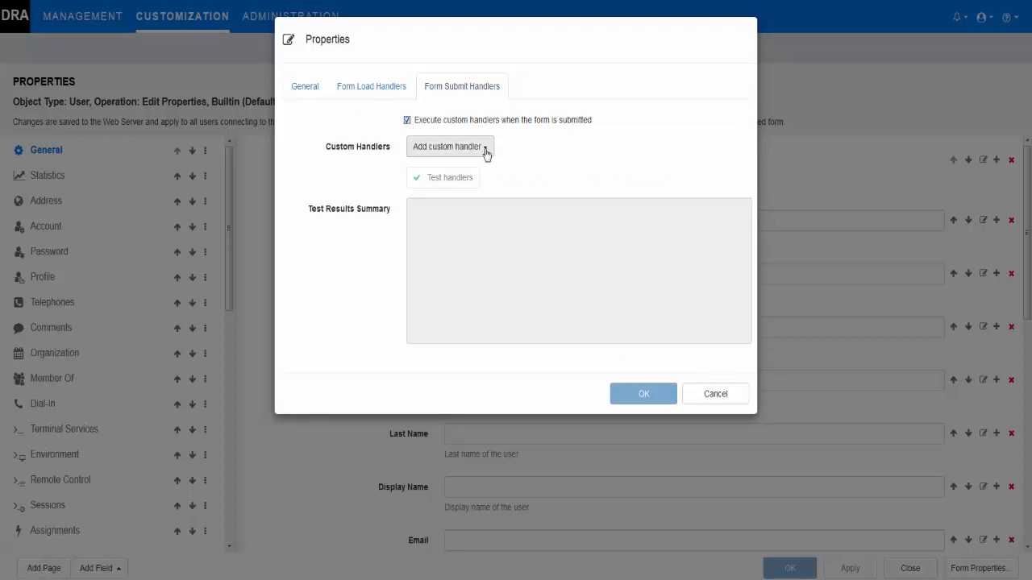
click(486, 150)
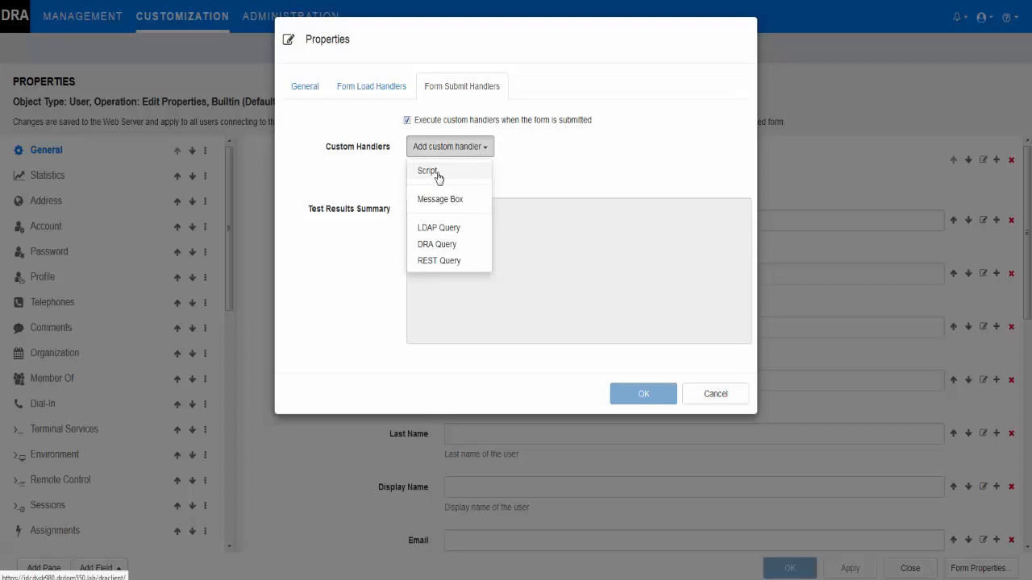
click(428, 171)
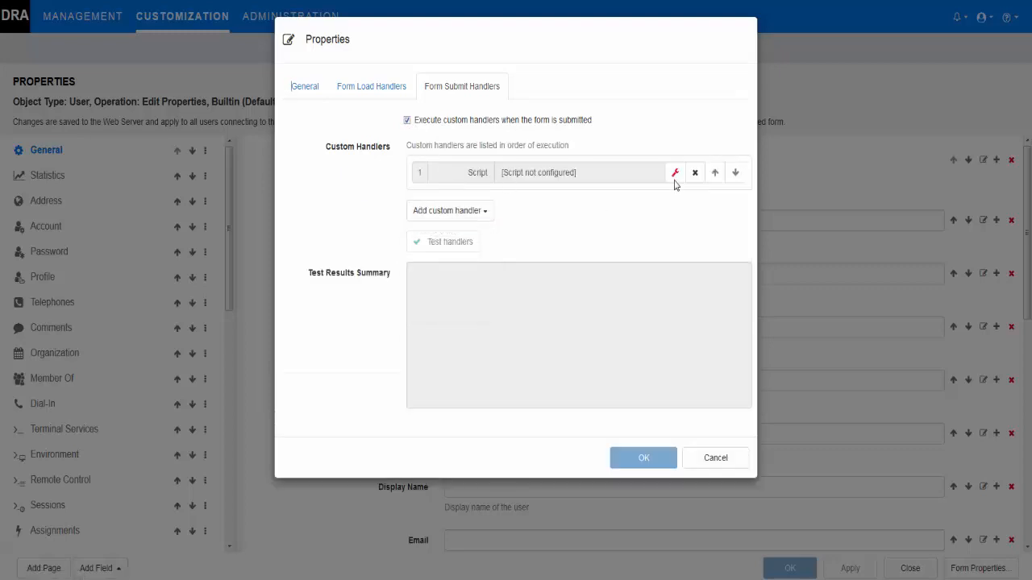
Start the handler's script with the variable list1 assigned to the acceptMessagesFrom form field macro.
click(677, 174)
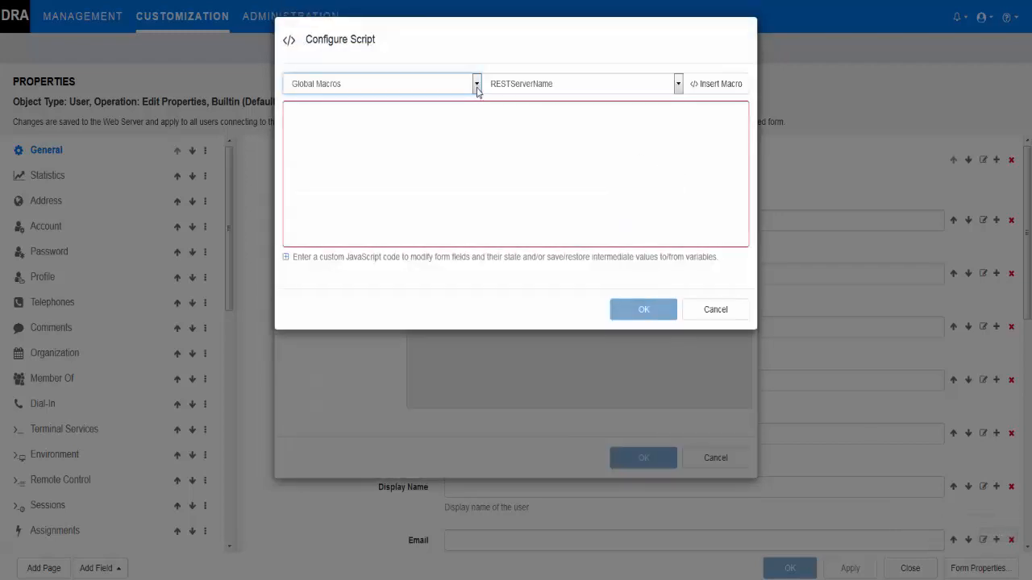
click(497, 125)
text(var list1 =)
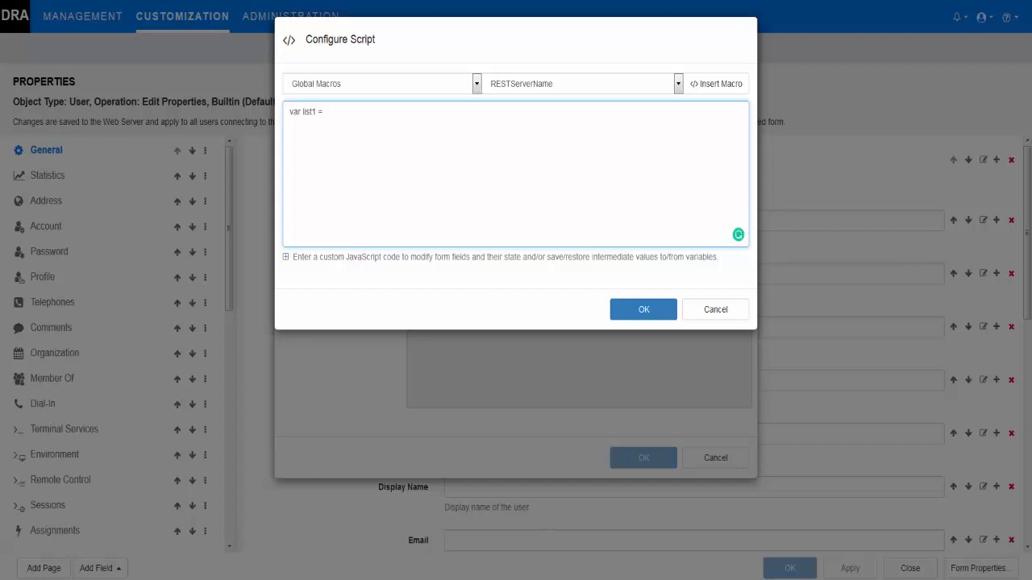
click(354, 84)
click(351, 130)
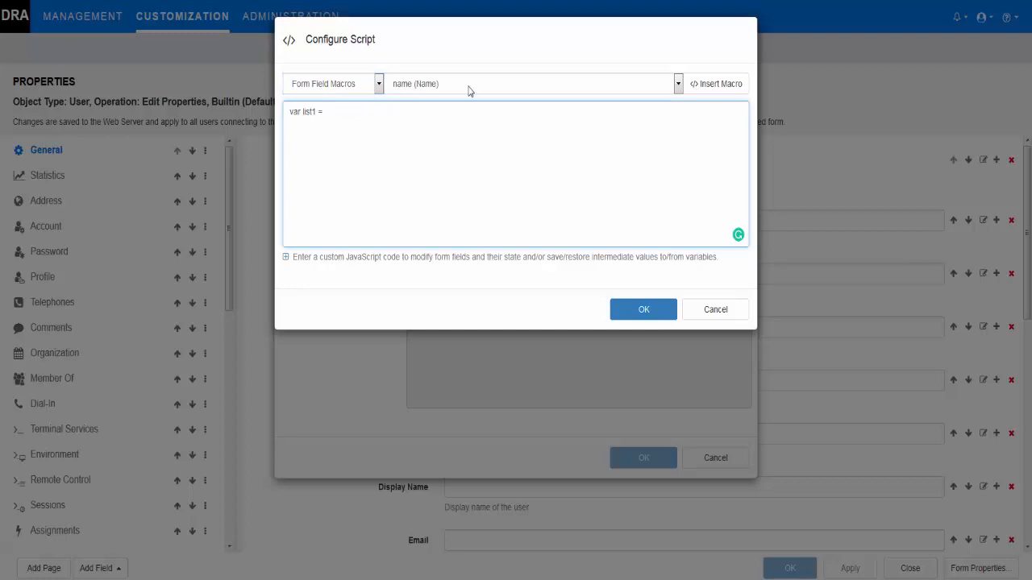
click(470, 88)
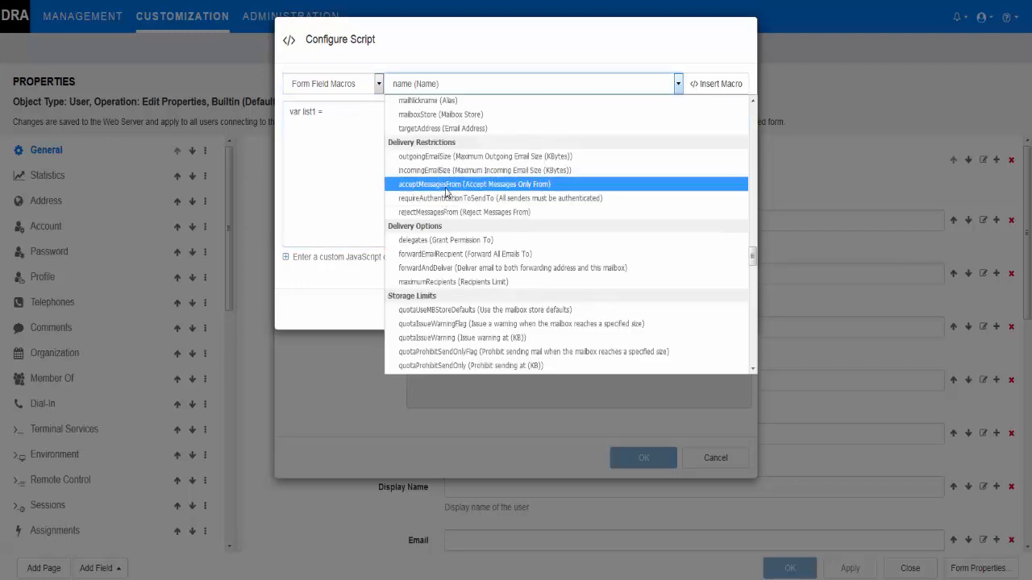
click(445, 186)
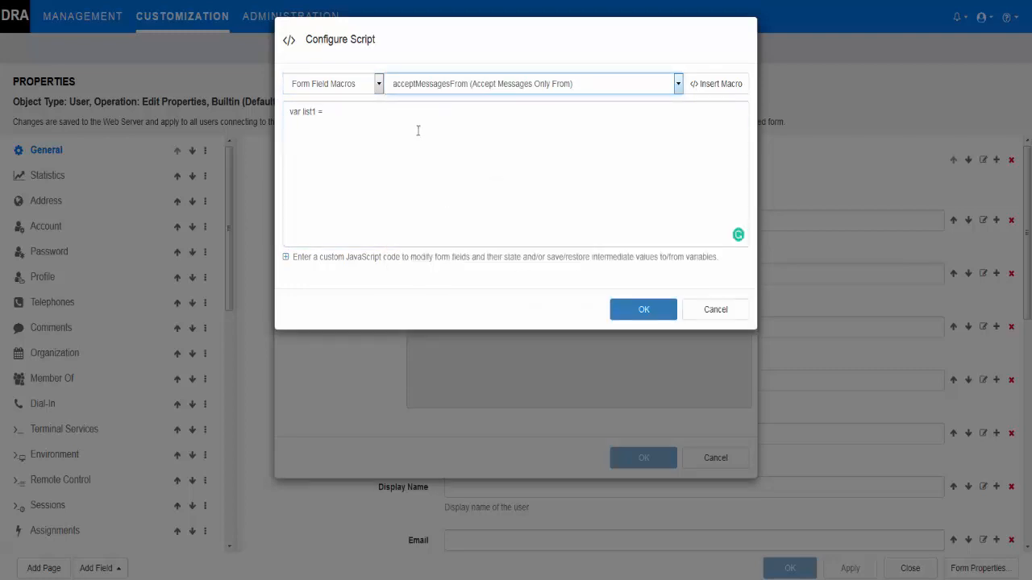
click(705, 83)
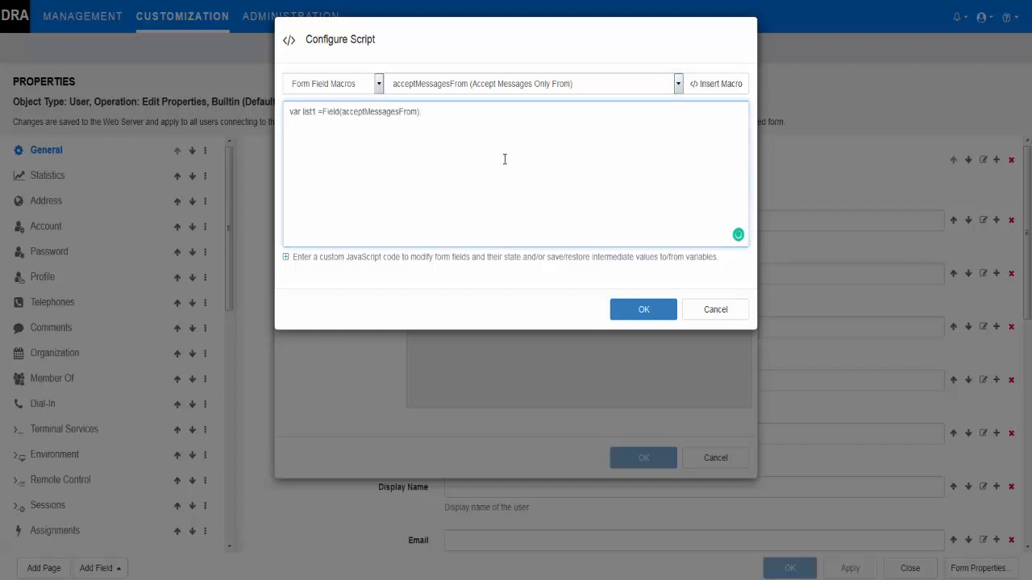
Add a second script line assigning the variable list2 to the rejectMessagesFrom form field macro.
key(Return)
text(var list2 =)
click(678, 84)
scroll(540, 220, down, 1)
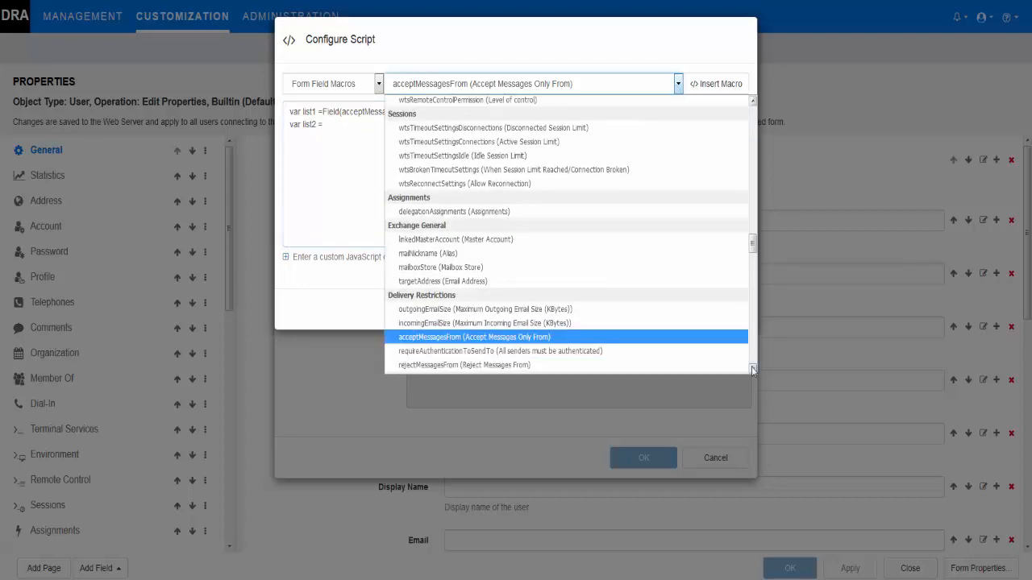
click(509, 365)
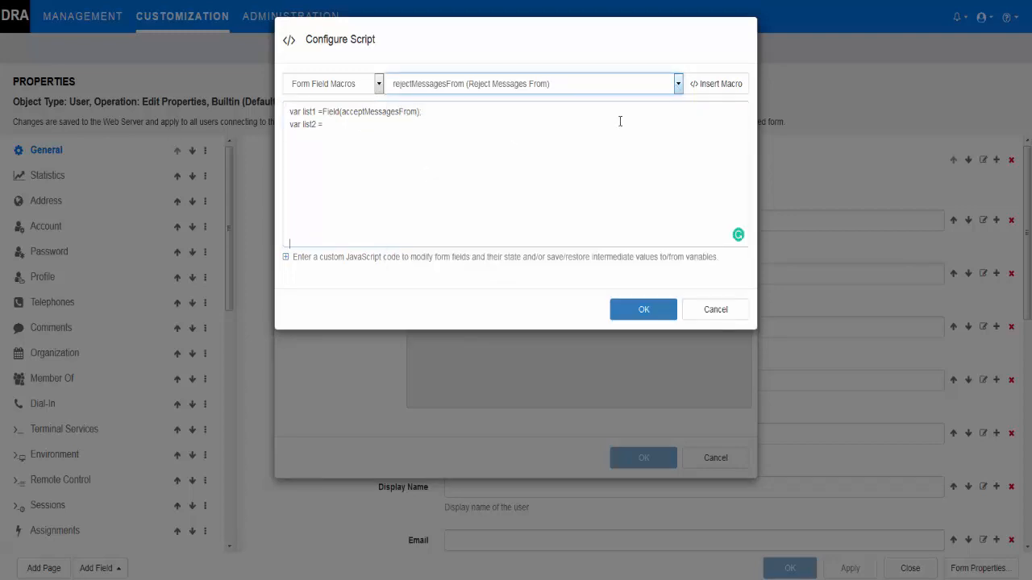
click(725, 84)
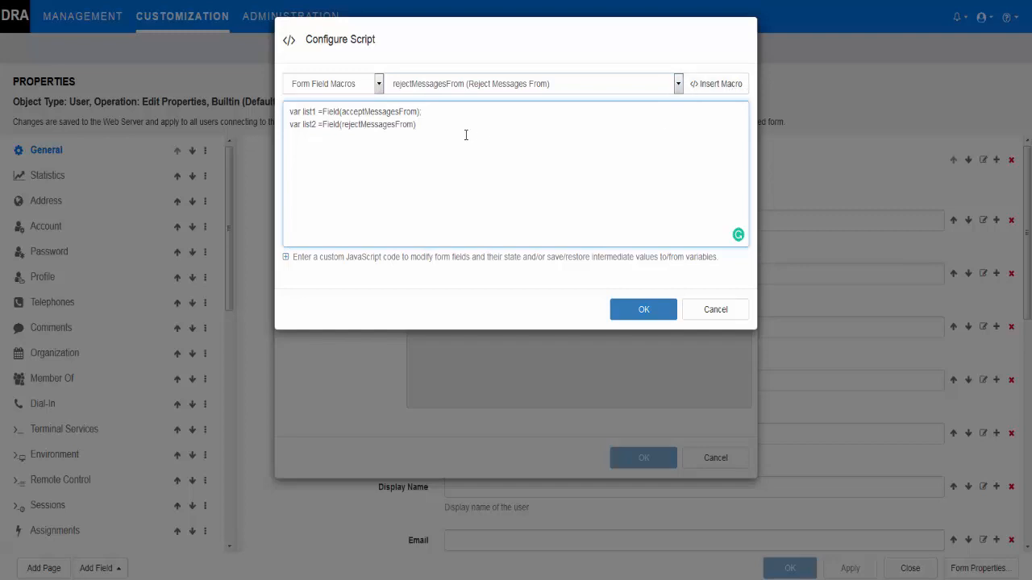
Paste the code comparing list1 with list2 and insert the Cancel script macro inside its if (flag) block.
key(ctrl+v)
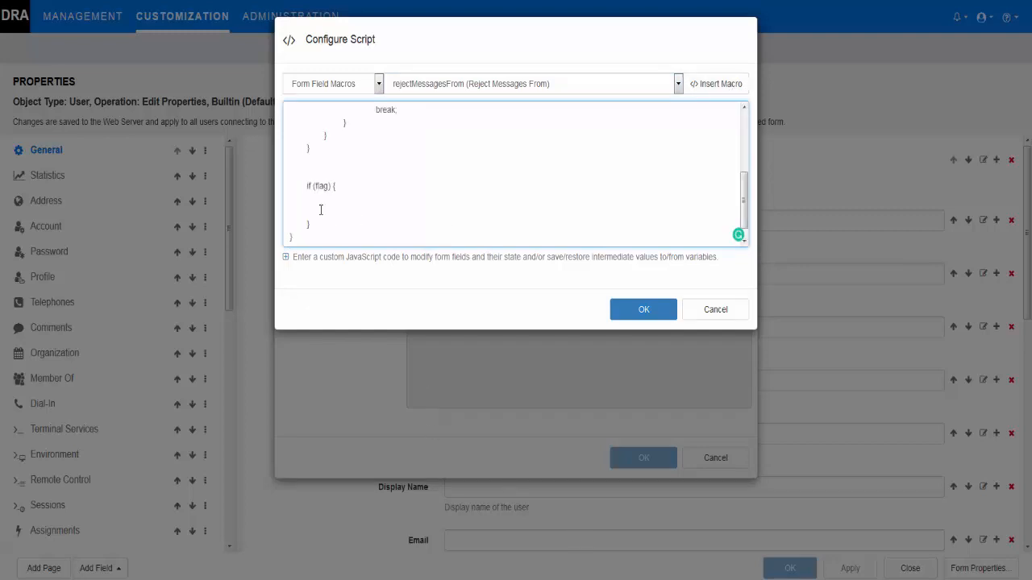
click(318, 208)
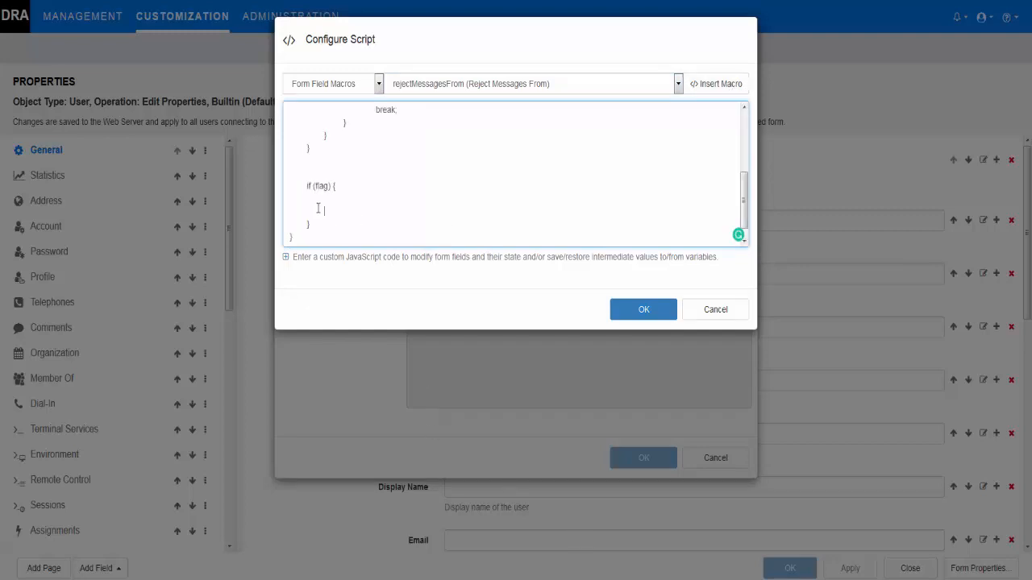
click(378, 84)
click(310, 116)
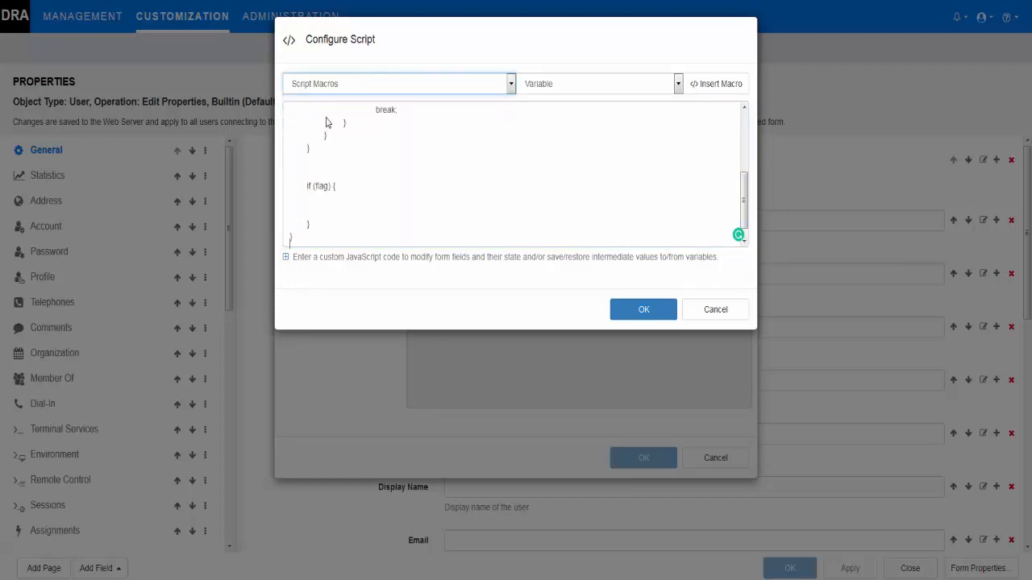
click(564, 84)
click(551, 173)
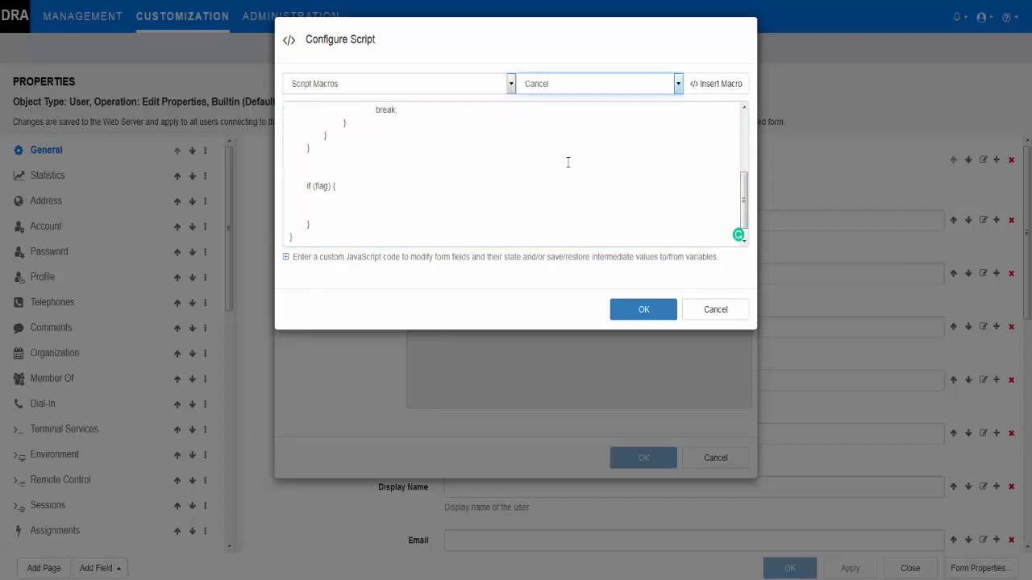
click(714, 90)
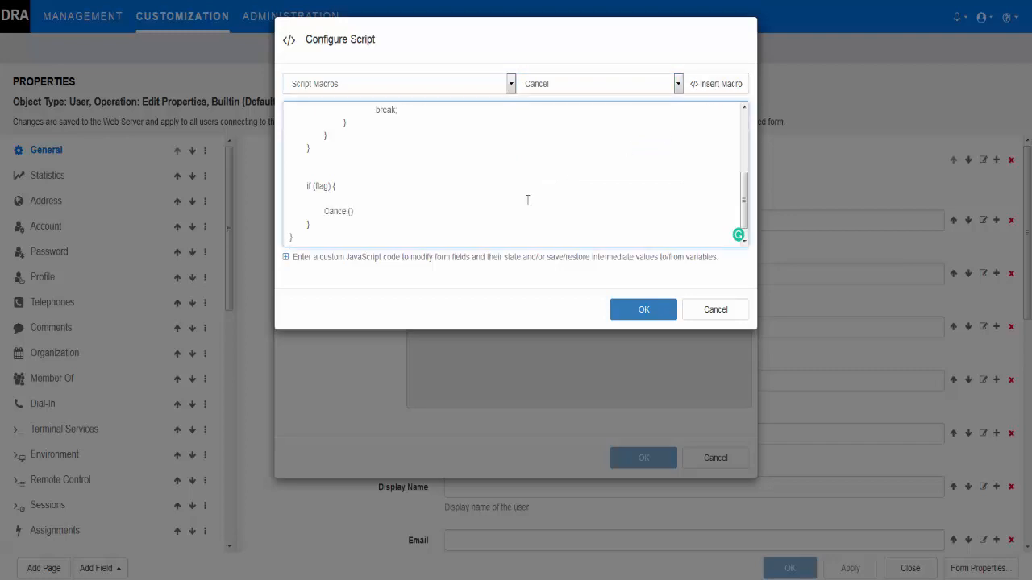
Set the Cancel message to "Company Policy Non-Compliant: At least one of the members you have selected is present in both rejected and accepted message lists." and save.
text("Company Policy Non-Compliant. At least one of the members you have selected is present in both rejected and accepted message lists.")
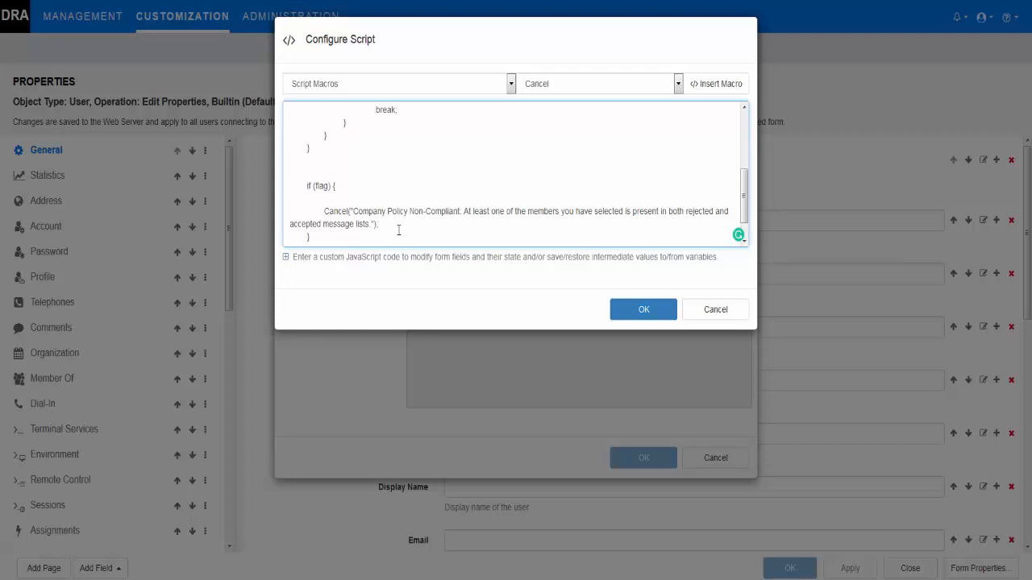
drag(744, 198, 746, 131)
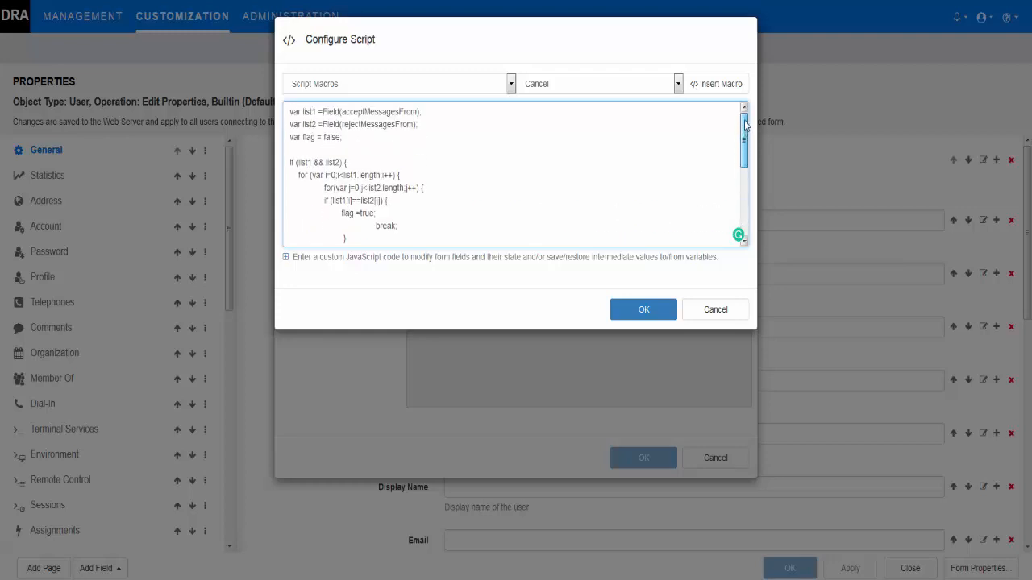
drag(745, 139, 744, 216)
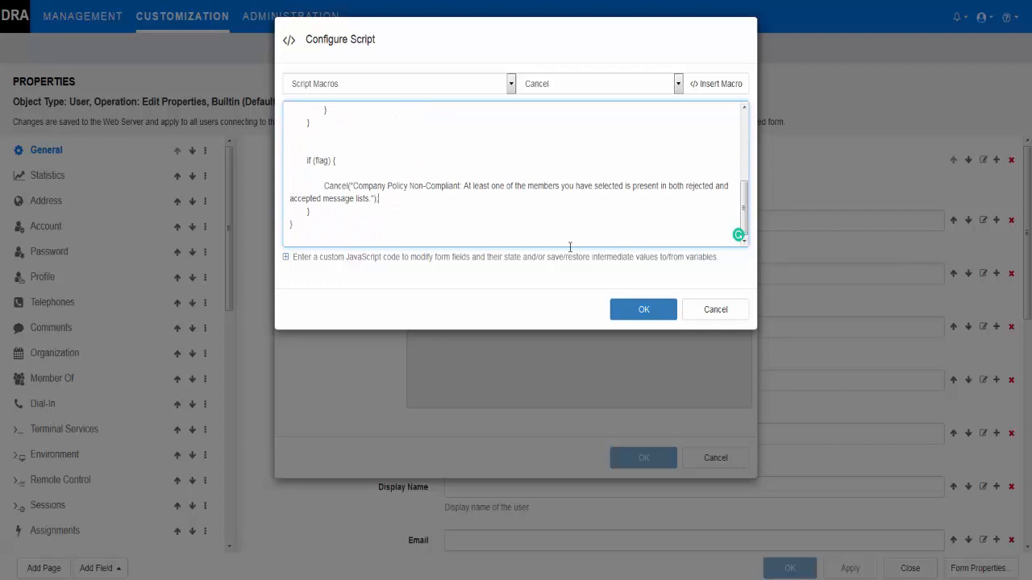
click(635, 310)
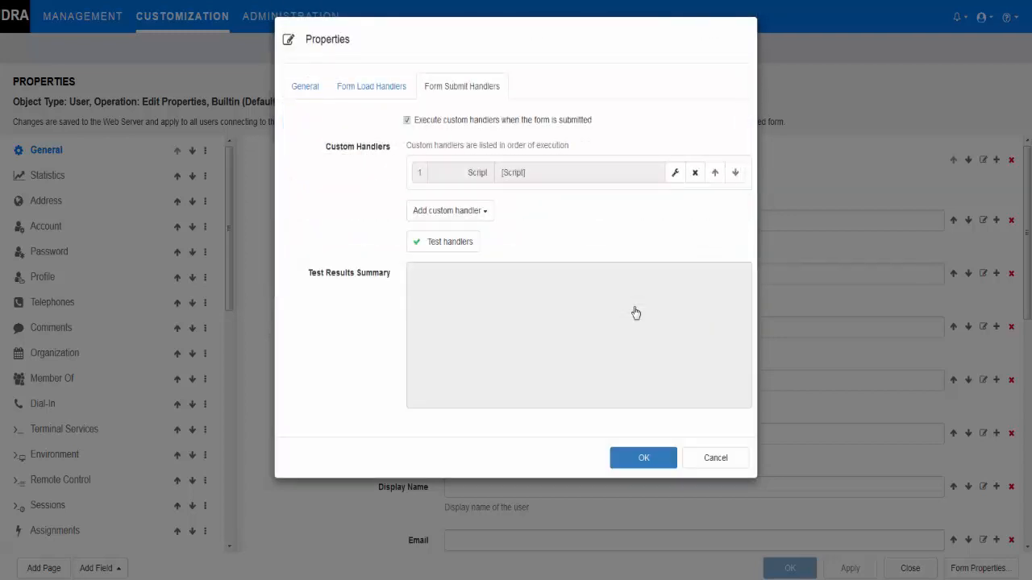
Test the submit handler, accept the form properties, then apply the customized User form and close it.
click(456, 248)
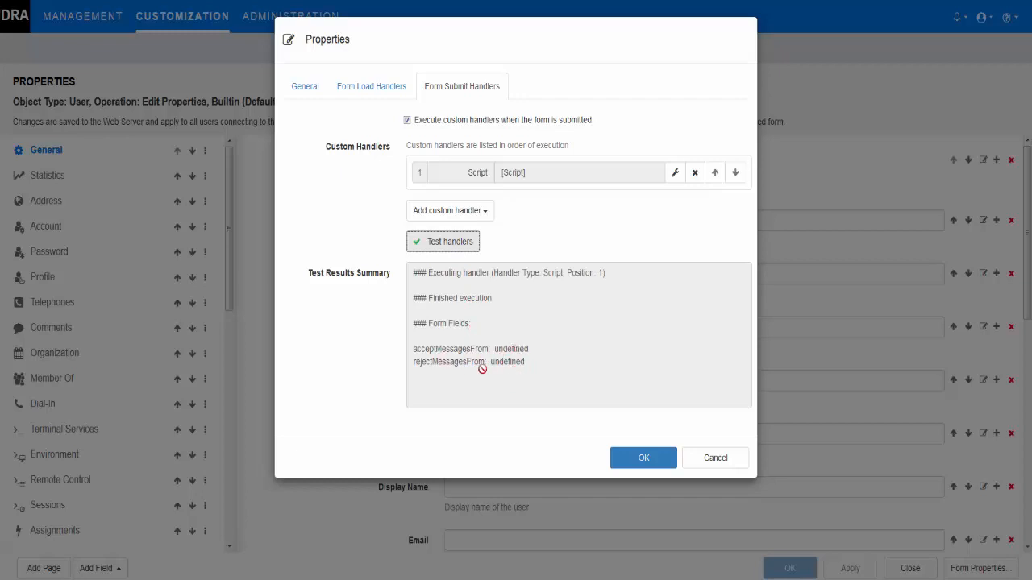
click(638, 460)
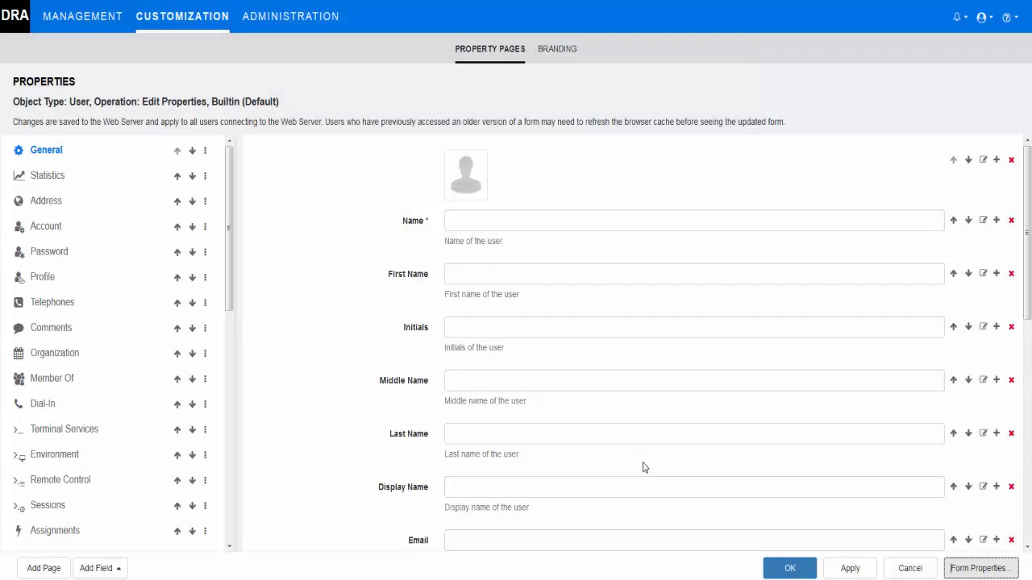
click(849, 569)
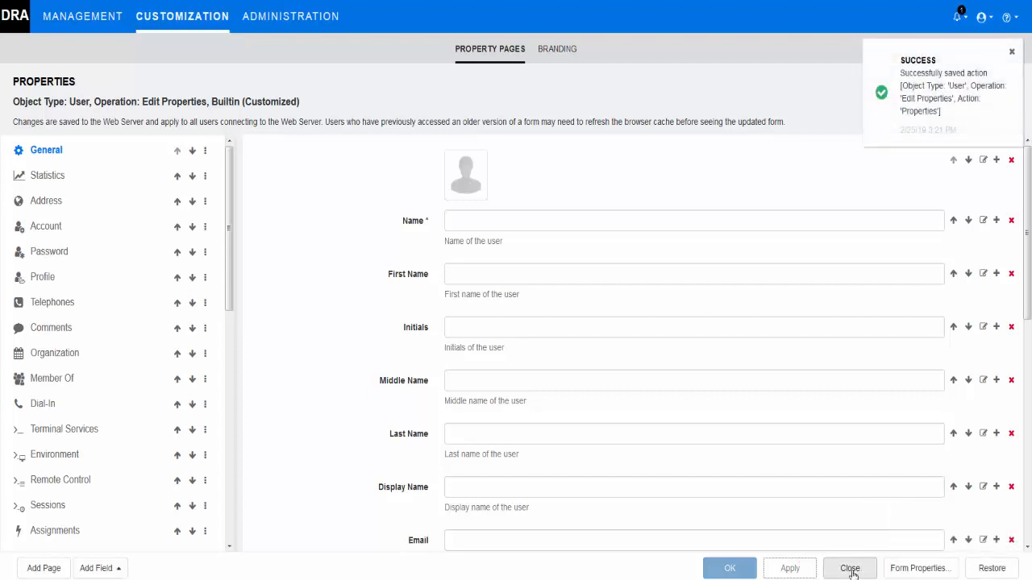
click(850, 569)
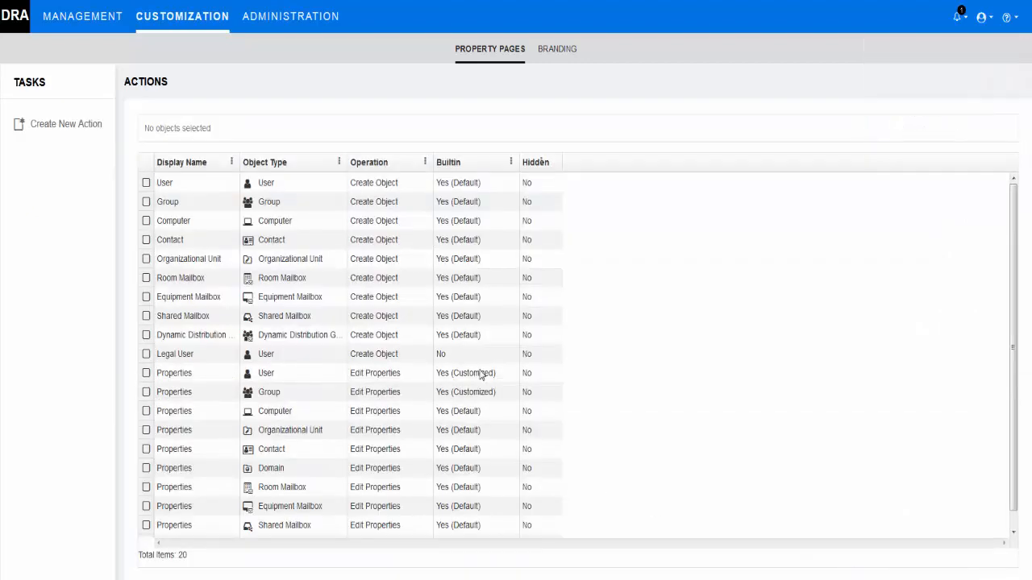
Open the delivery restrictions in the properties of user demoTestUser1 in the management area.
click(85, 23)
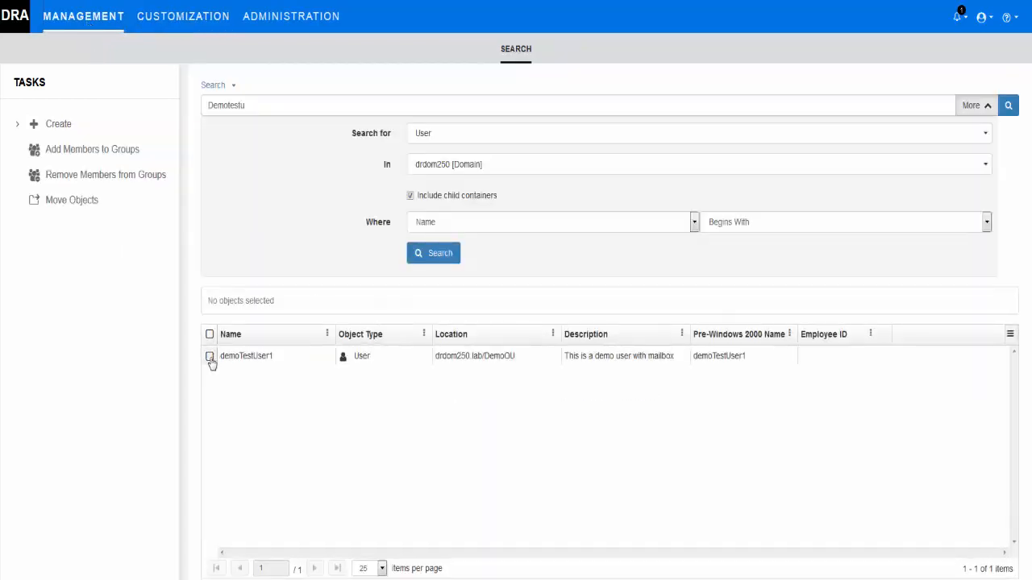
click(210, 357)
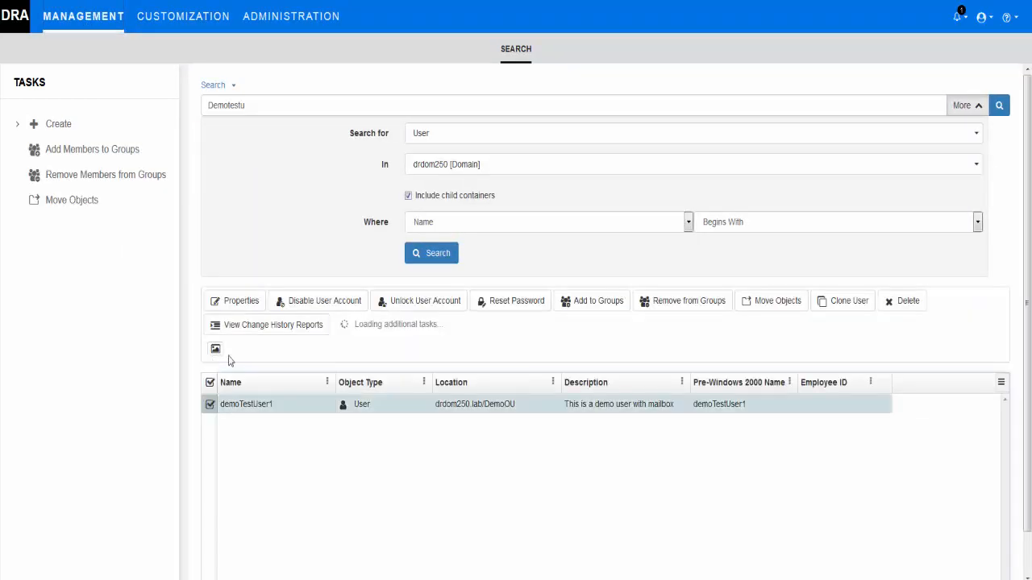
click(251, 306)
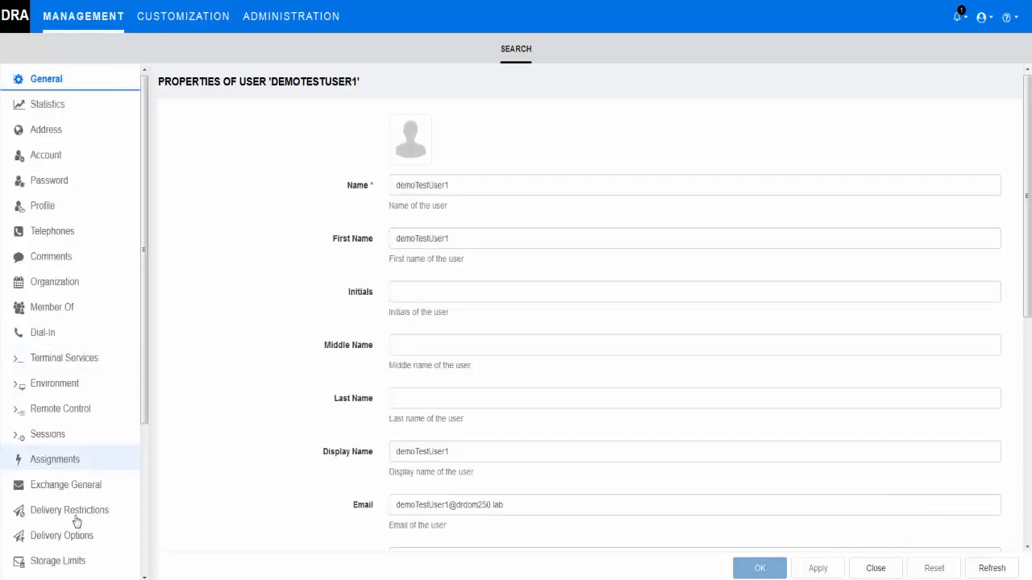
click(72, 512)
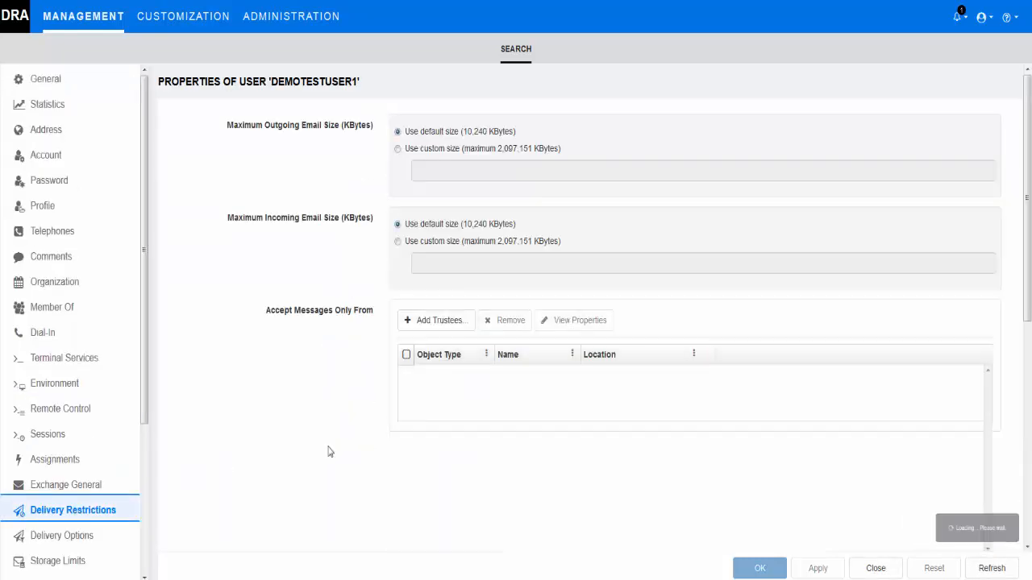
Search for users starting with demotestst and add demoTestsTrustee1 and demoTestsTrustee2 to the Accept Messages Only From list.
click(439, 322)
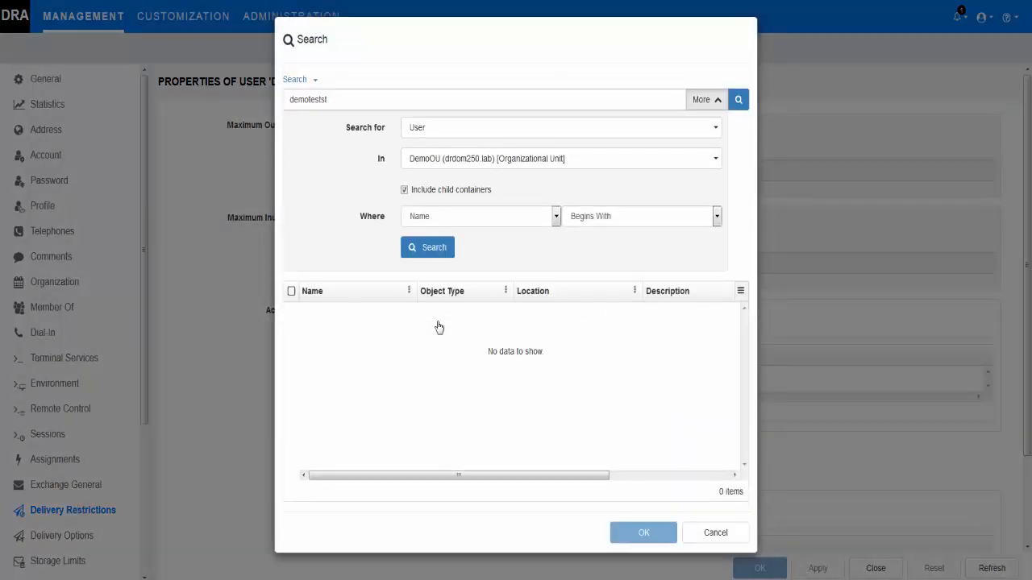
click(436, 250)
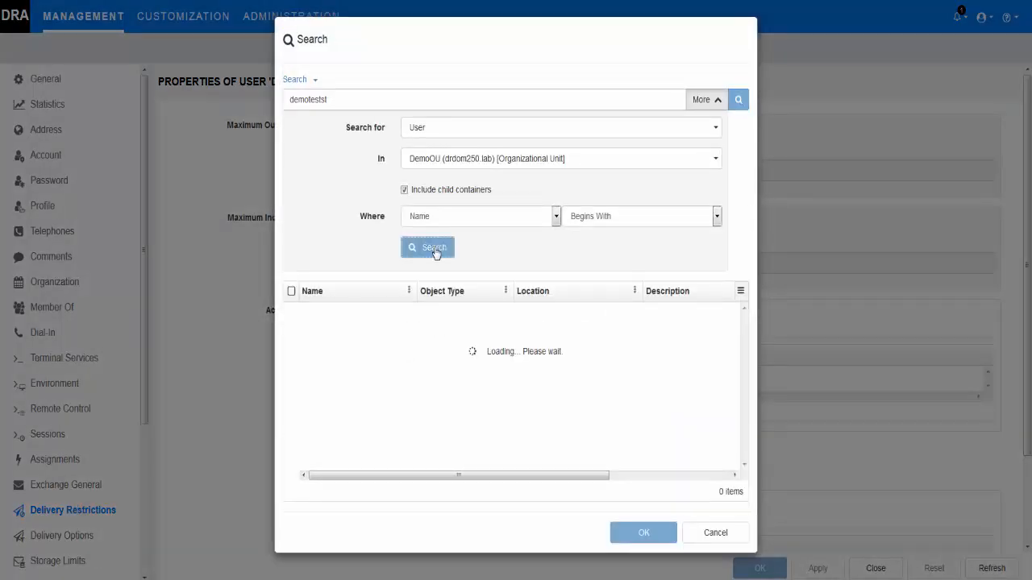
click(291, 291)
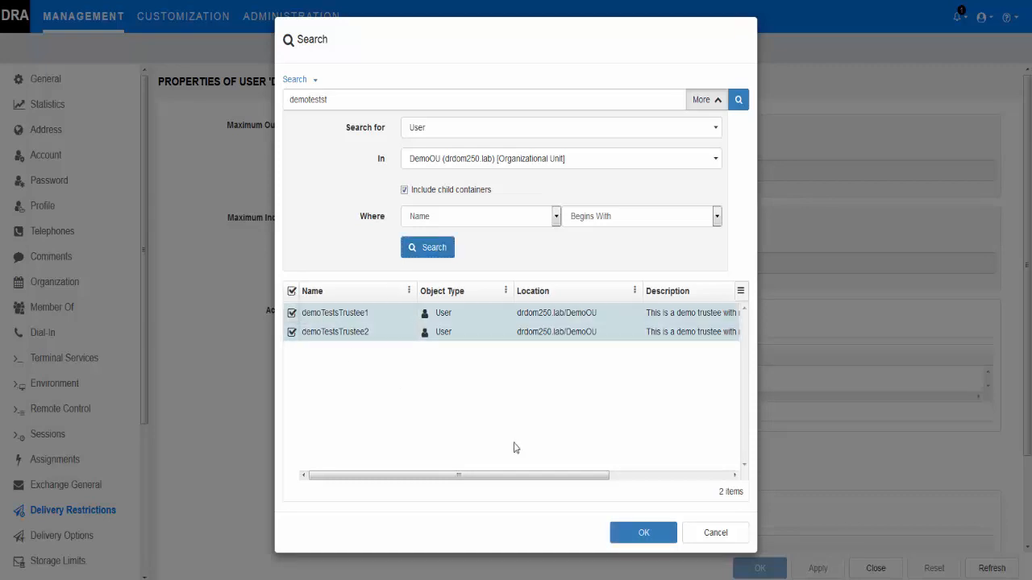
click(648, 536)
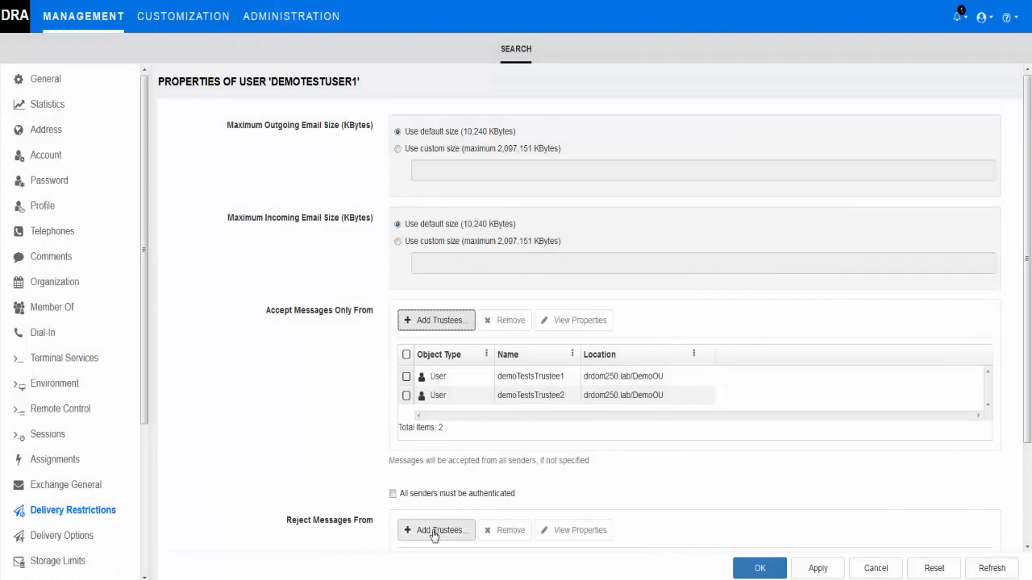
Add demoTestsTrustee1 to the Reject Messages From list and try to apply the user properties.
click(433, 534)
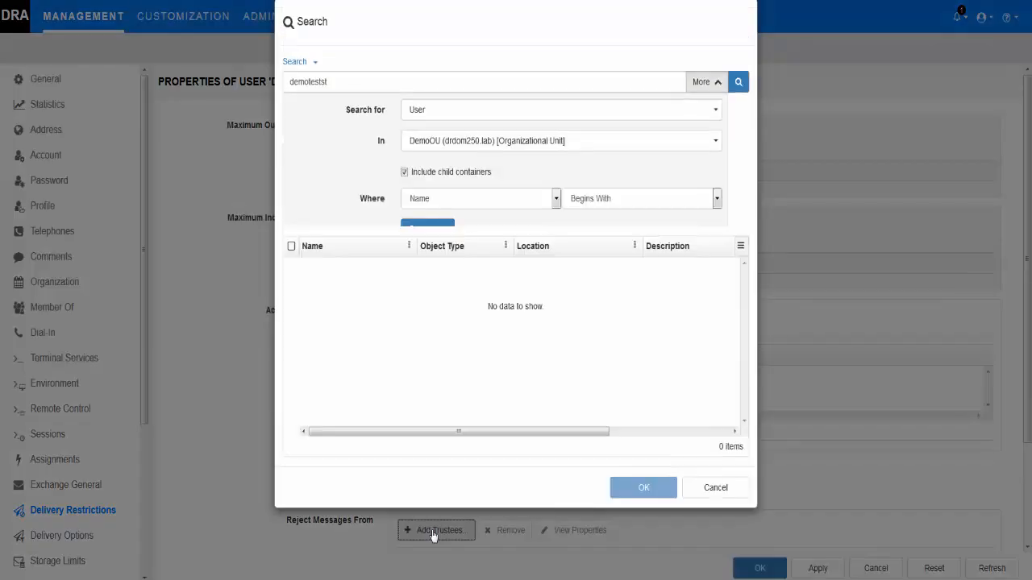
click(424, 253)
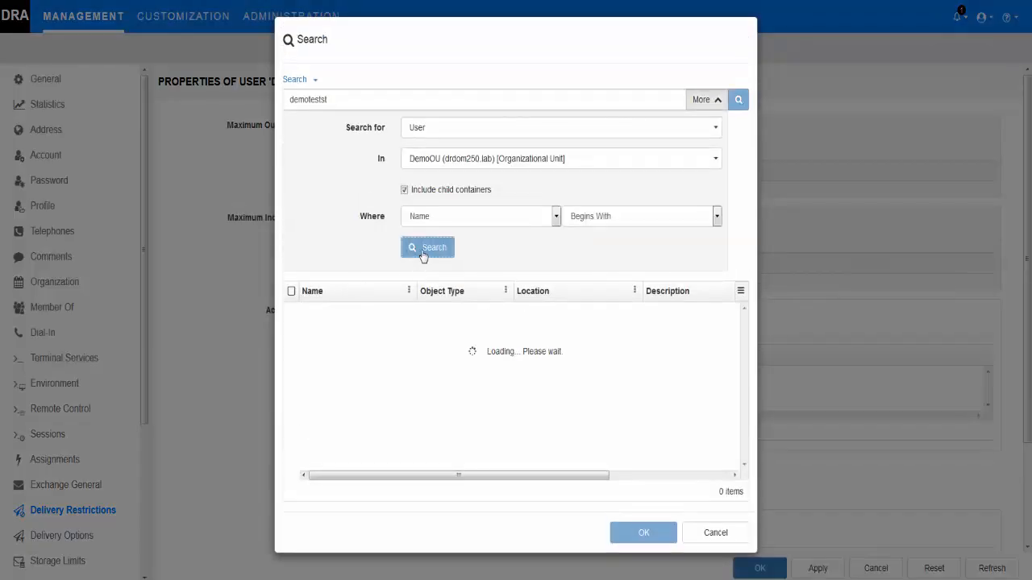
click(291, 313)
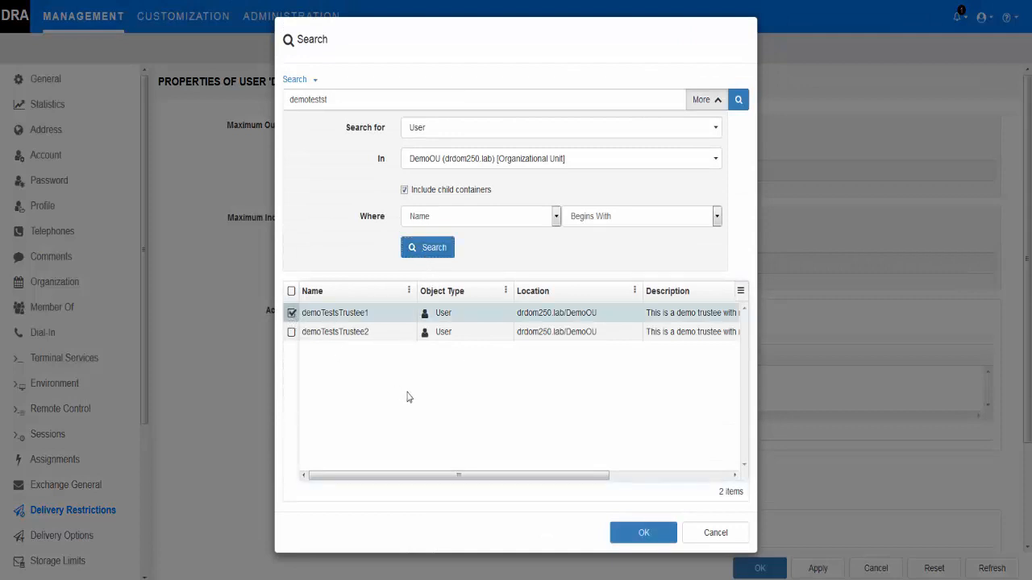
click(642, 533)
scroll(1029, 506, down, 3)
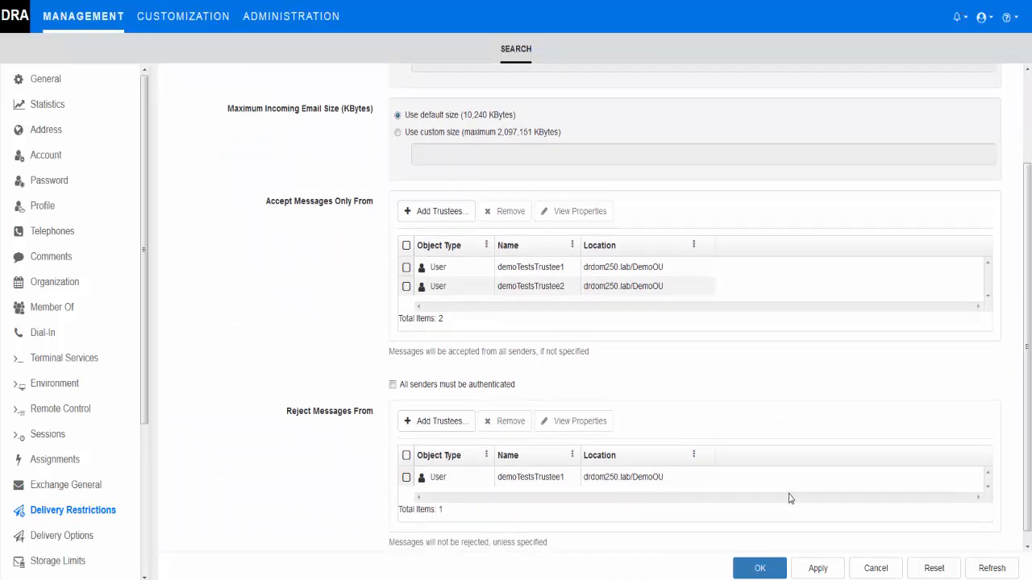
click(805, 572)
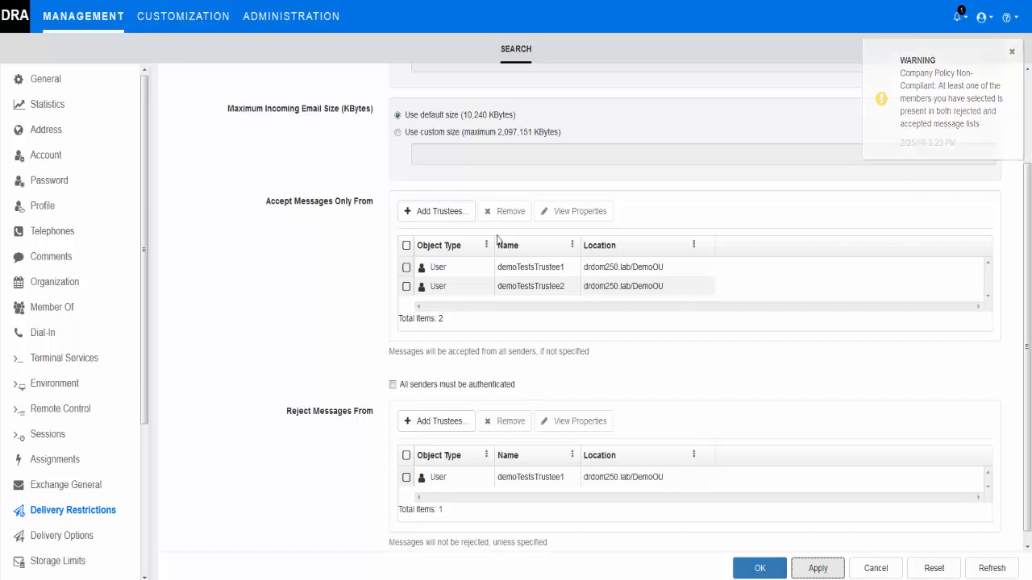
Remove demoTestsTrustee1 from the Accept Messages Only From list and save the user properties.
click(407, 269)
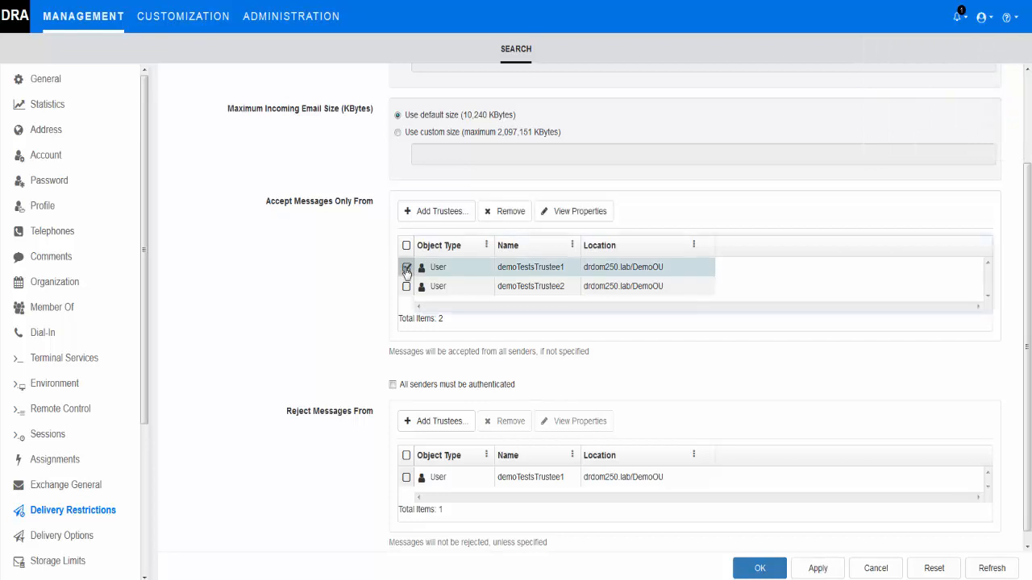
click(507, 214)
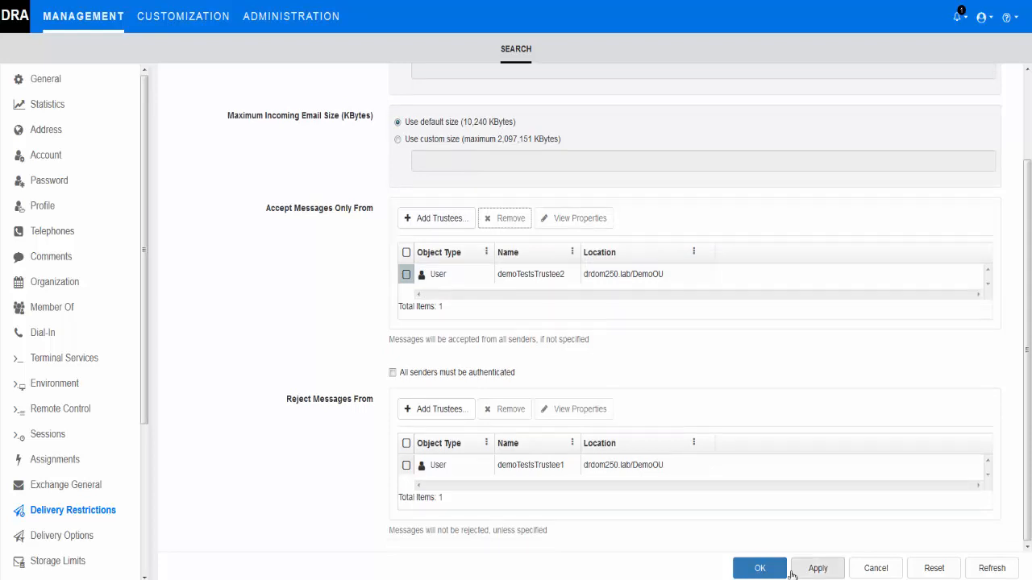
click(763, 569)
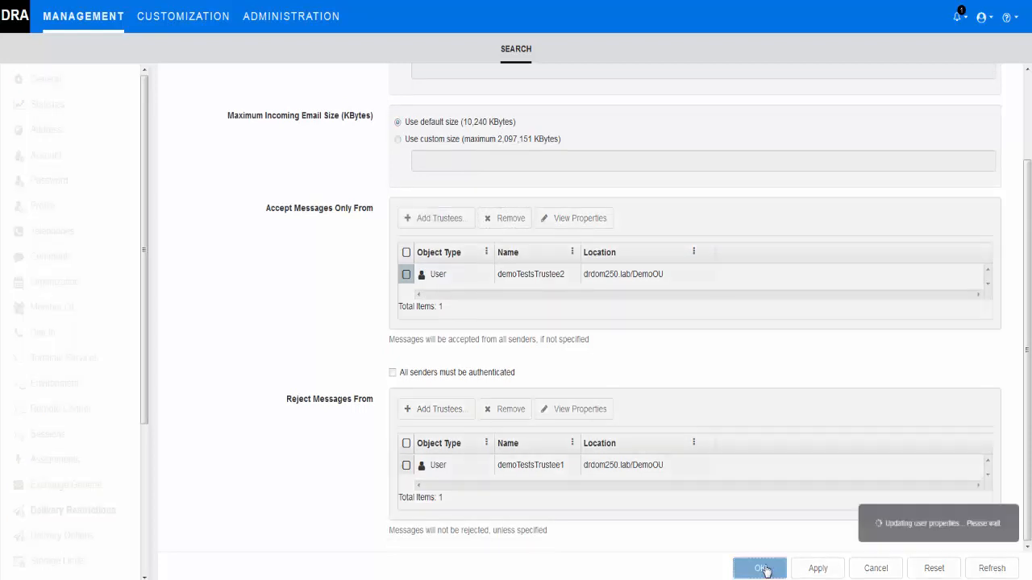